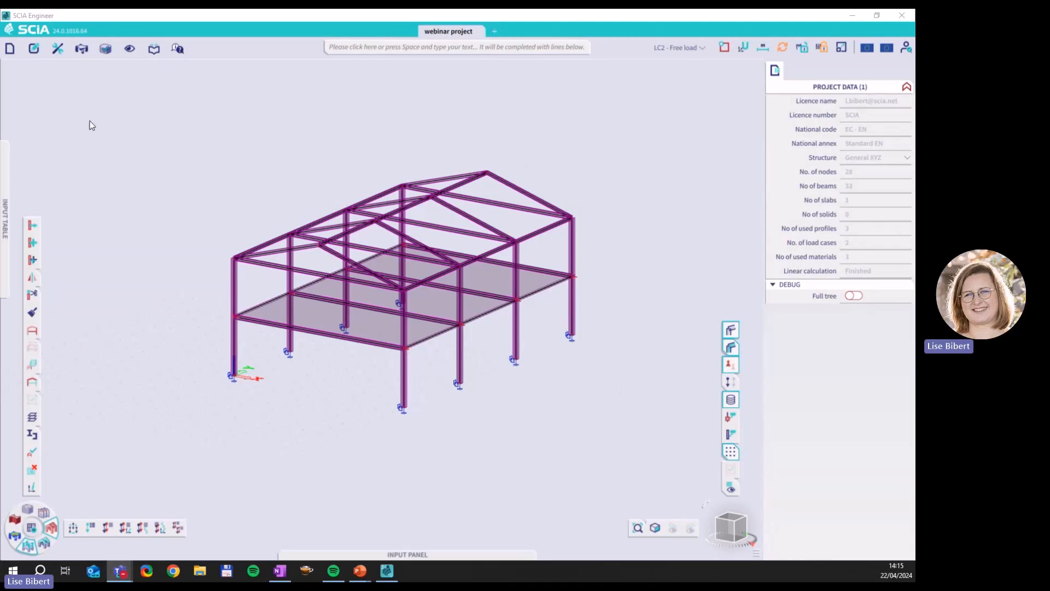
Look through the configuration files in the ConfigurationTemplates folder of the user configuration load dialog, loading none.
left_click(129, 48)
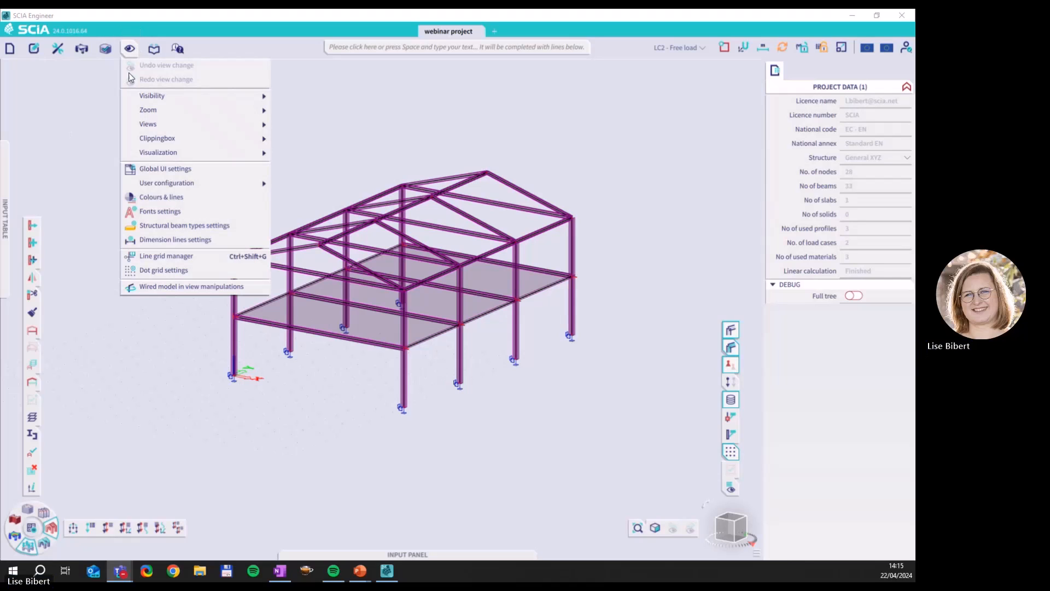
mouse_move(192, 182)
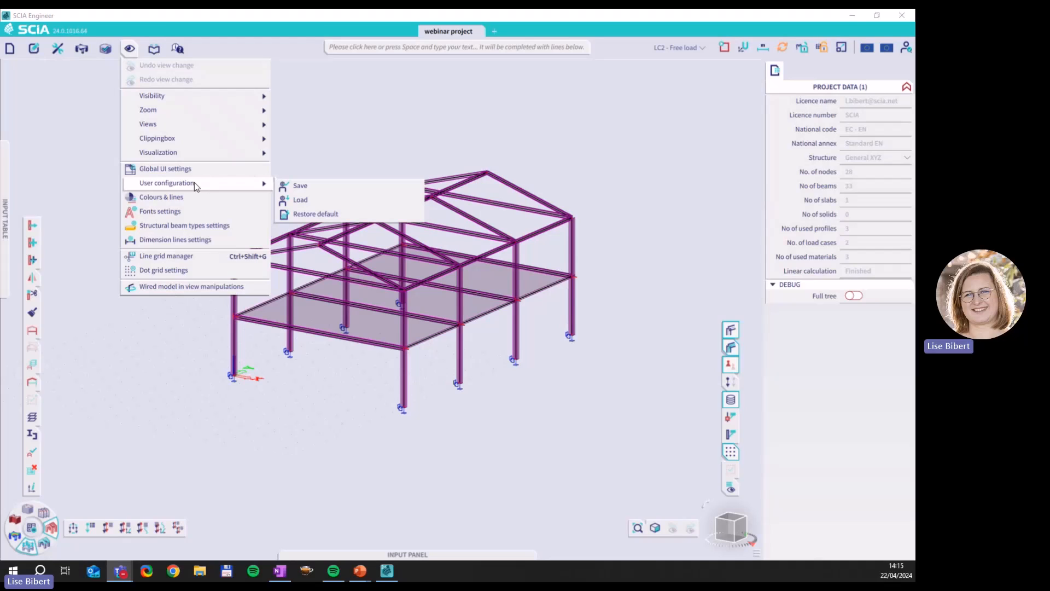
left_click(326, 200)
left_click_drag(274, 34, 395, 124)
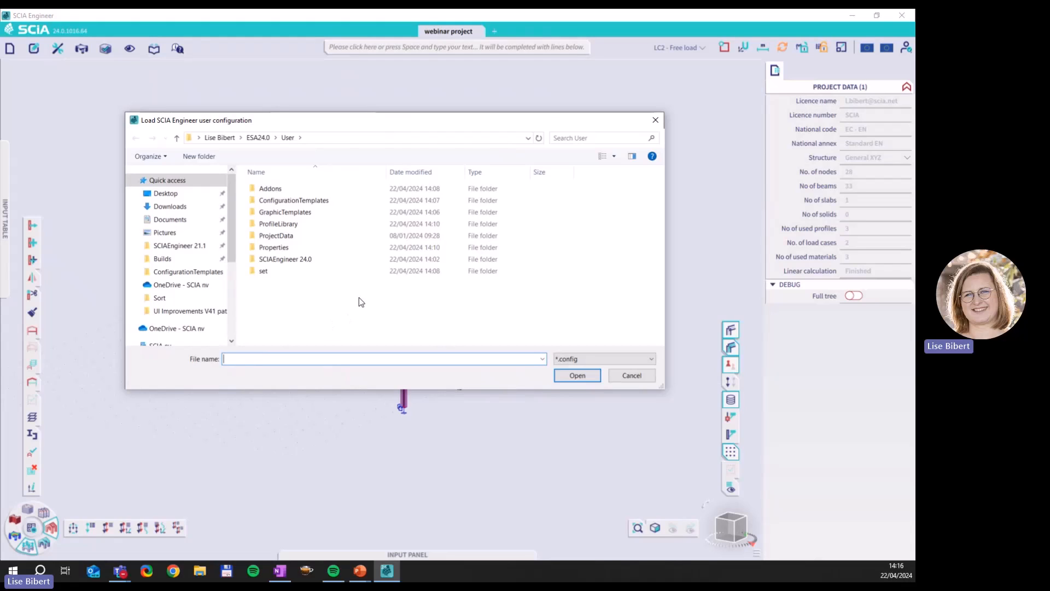
double_click(328, 200)
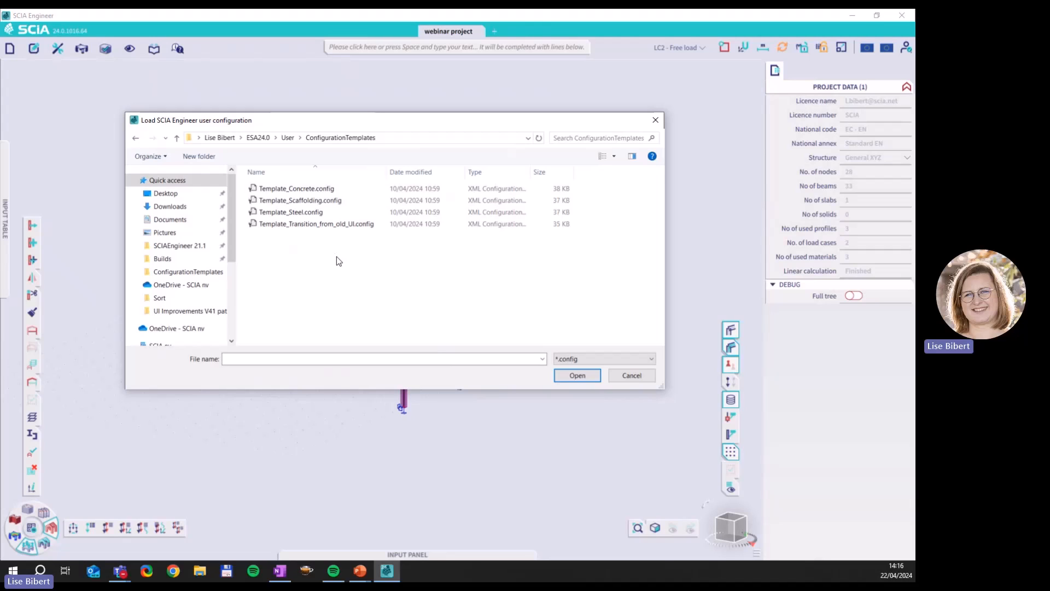
left_click(627, 376)
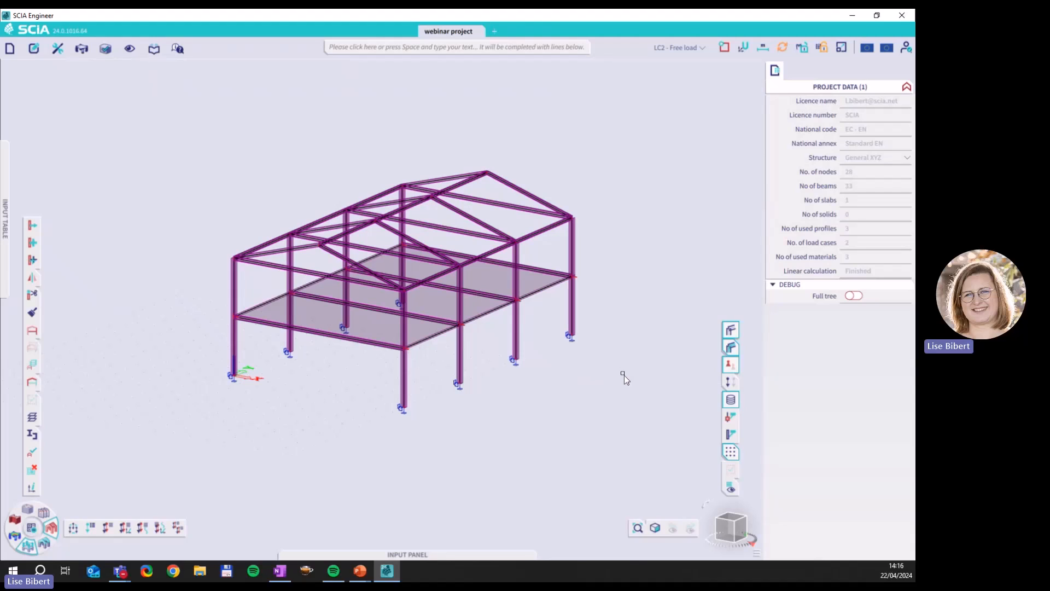
Select the entire structure, zoom to the selection, and clear the selection.
left_click_drag(202, 129, 650, 461)
mouse_move(636, 528)
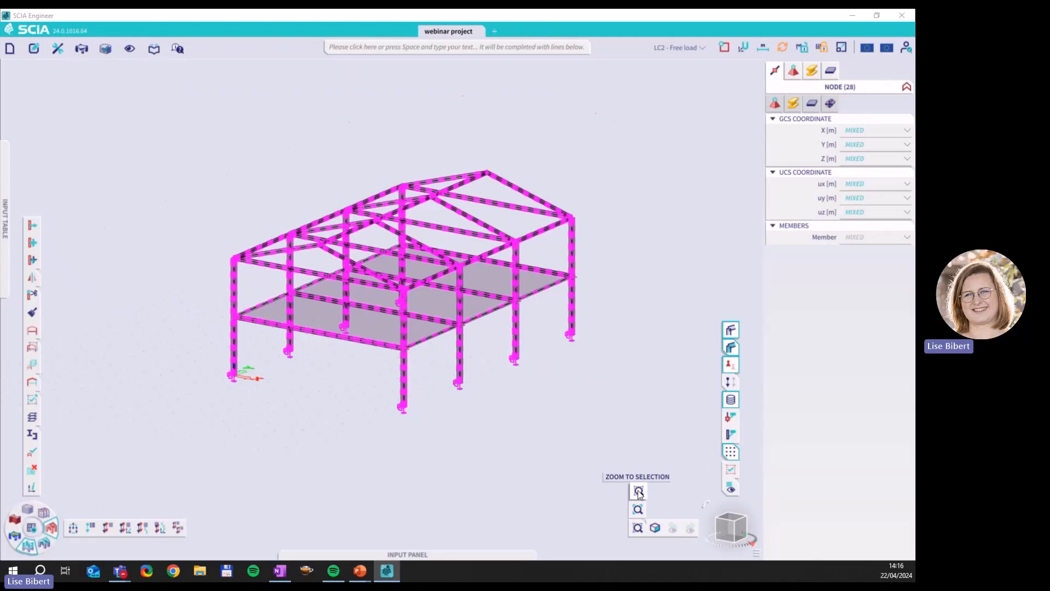
left_click(638, 492)
key("Escape")
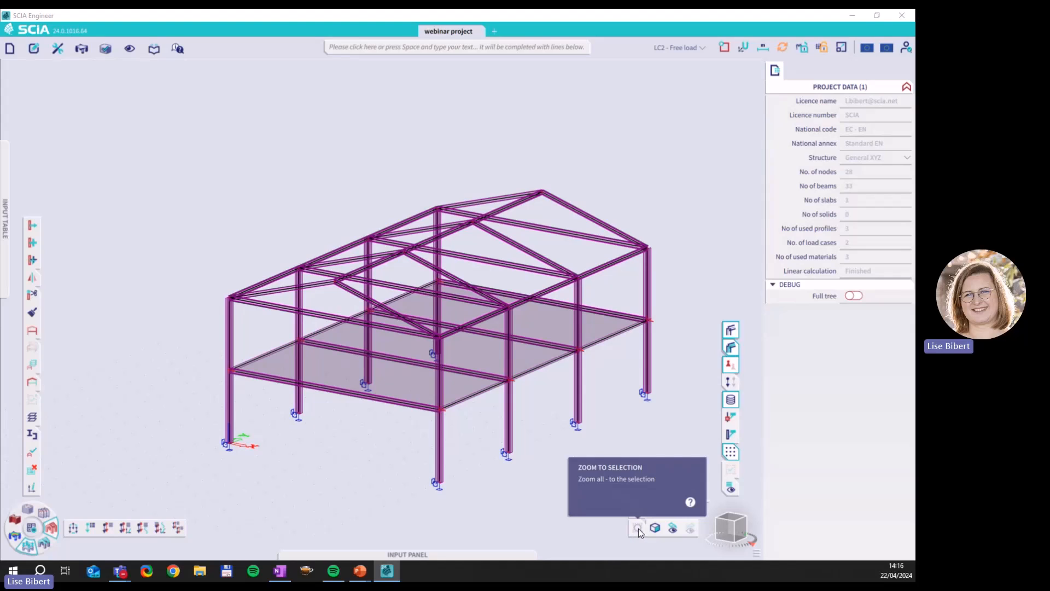
Show the Mesh on the slab to inspect it, and hide it again.
left_click(730, 488)
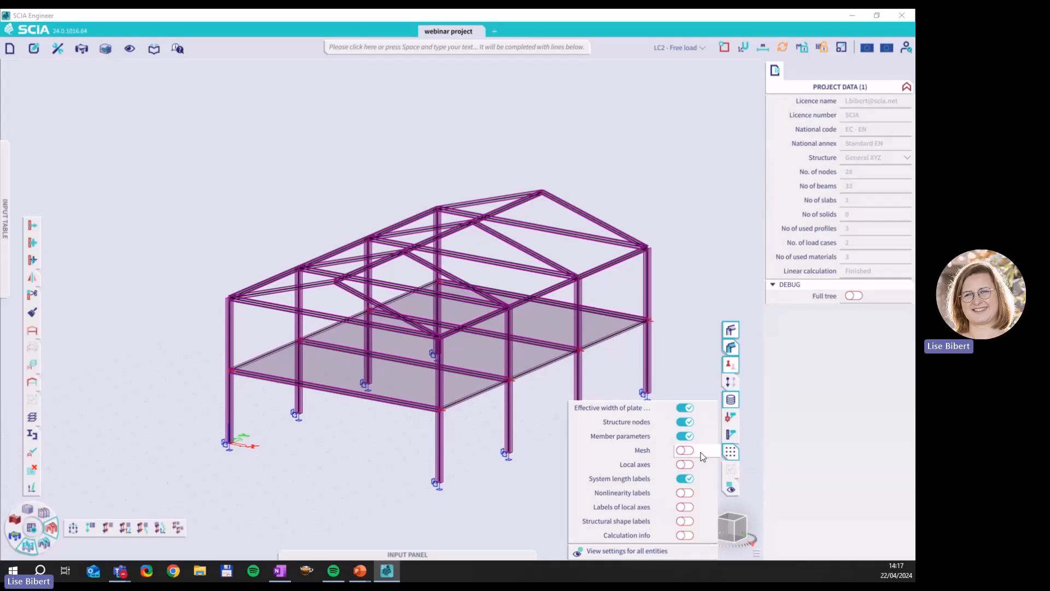
left_click(685, 450)
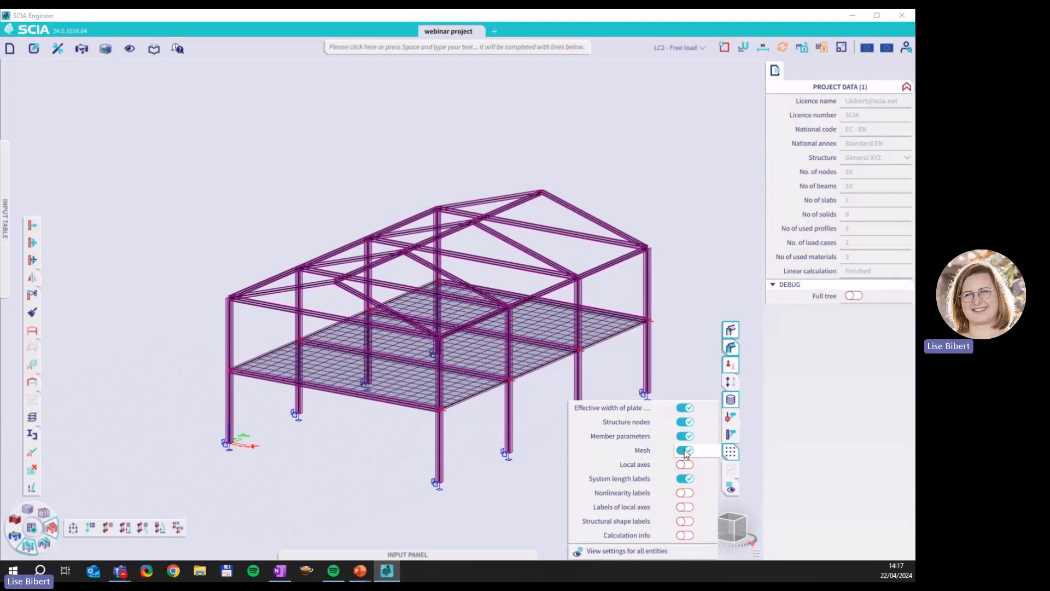
left_click(685, 451)
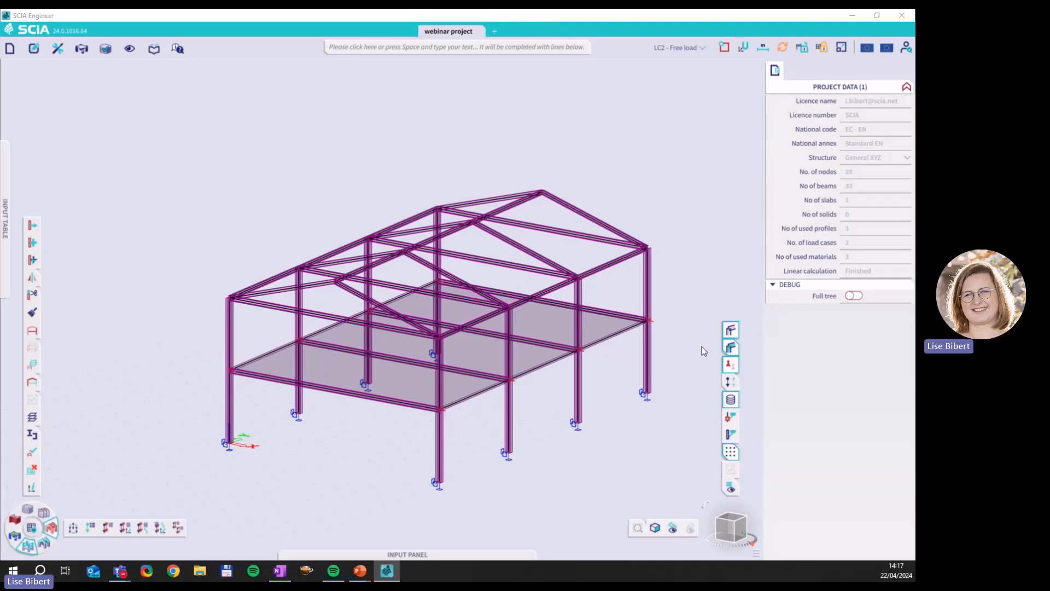
Display the LC2 - Free load loads, compare the original with the generated loads, and hide the loads again.
left_click(731, 383)
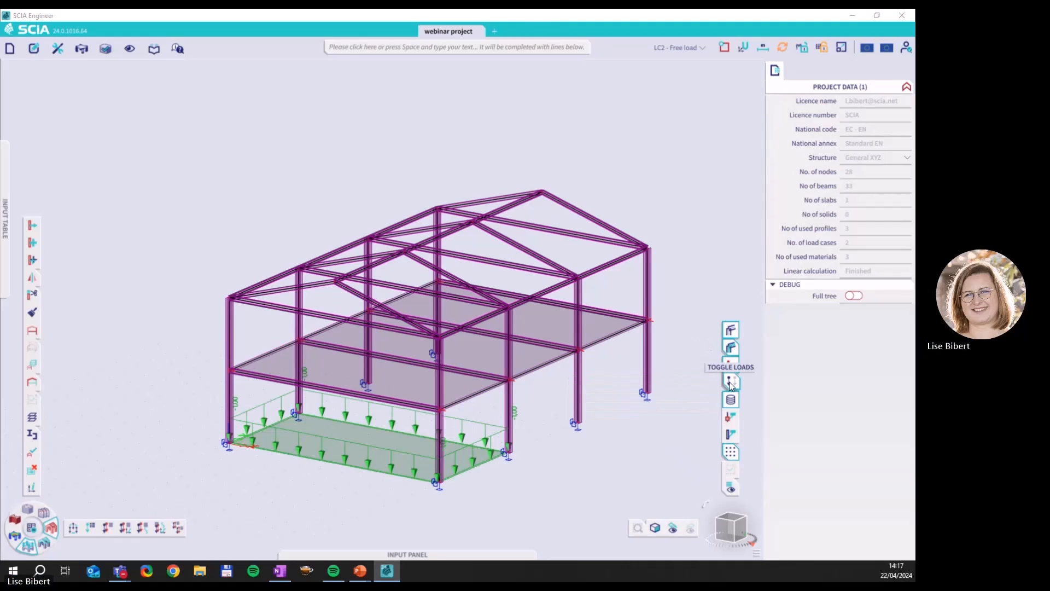
mouse_move(732, 386)
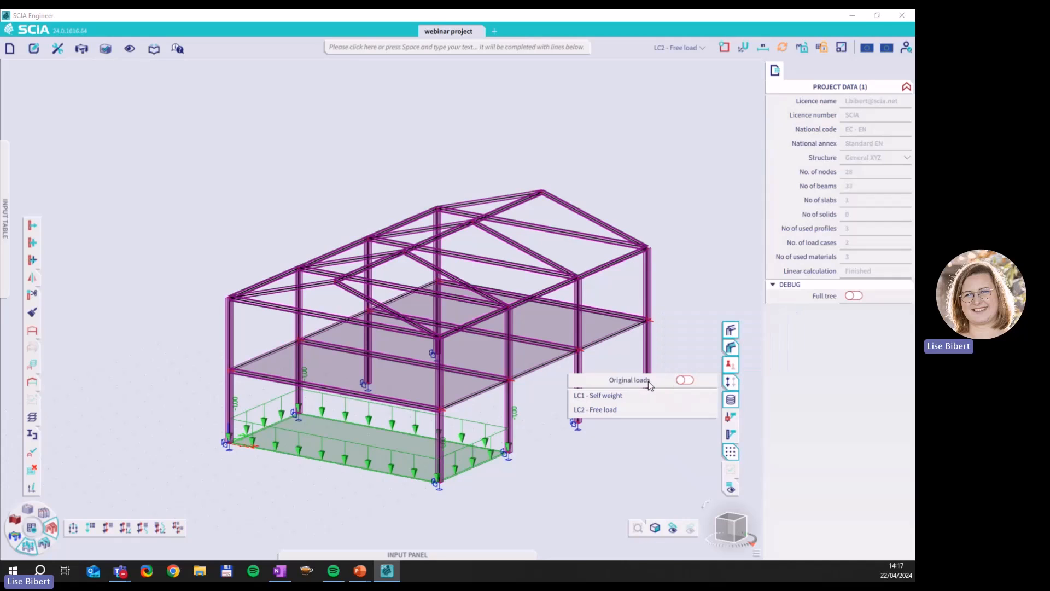
left_click(686, 380)
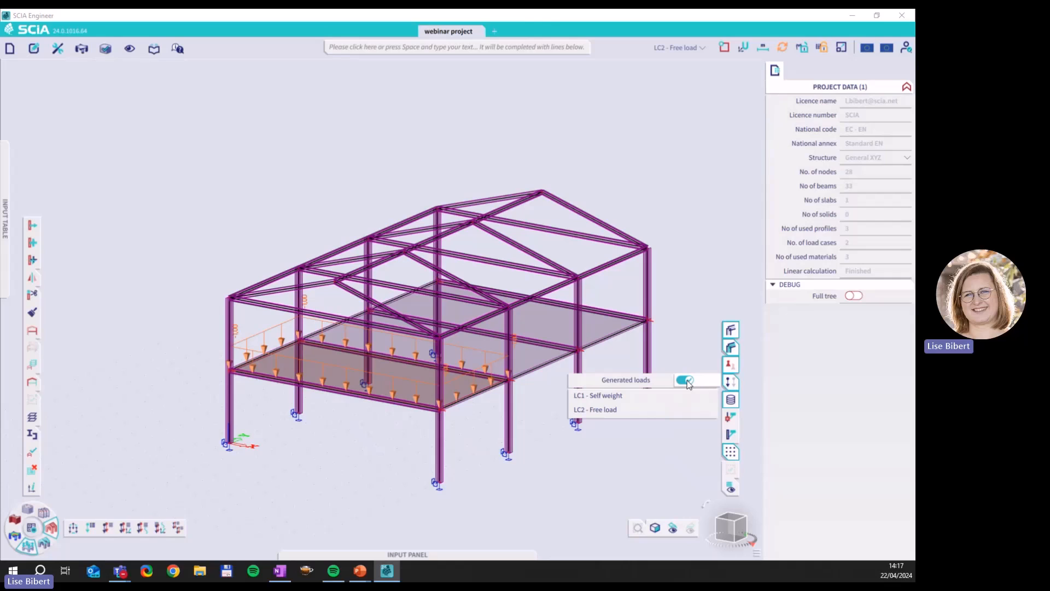
left_click(687, 380)
left_click(732, 382)
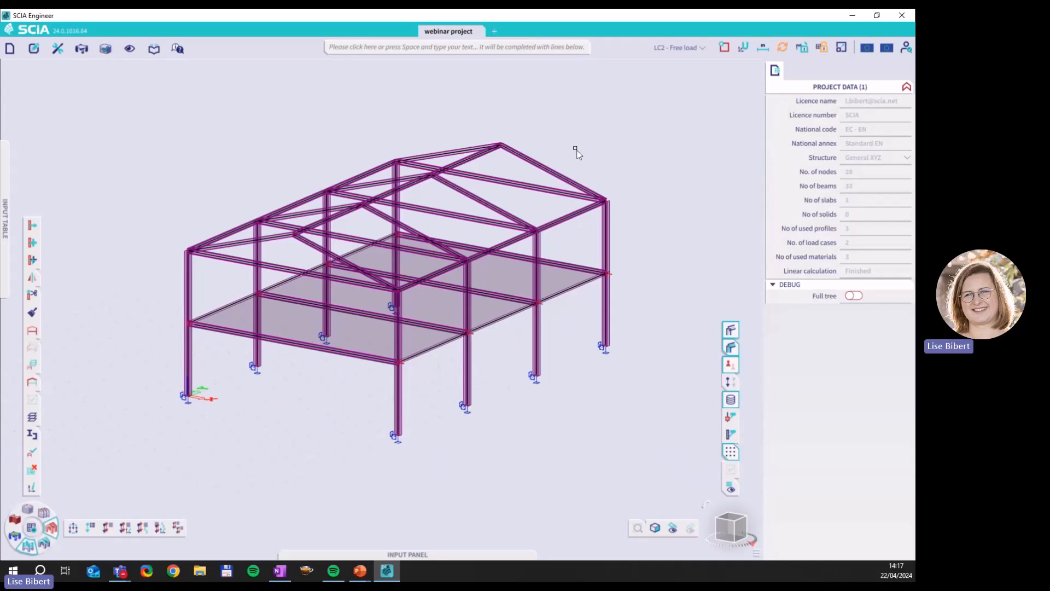
Find the Catalogue blocks command and accept the portal frame block Blok for insertion.
left_click(471, 48)
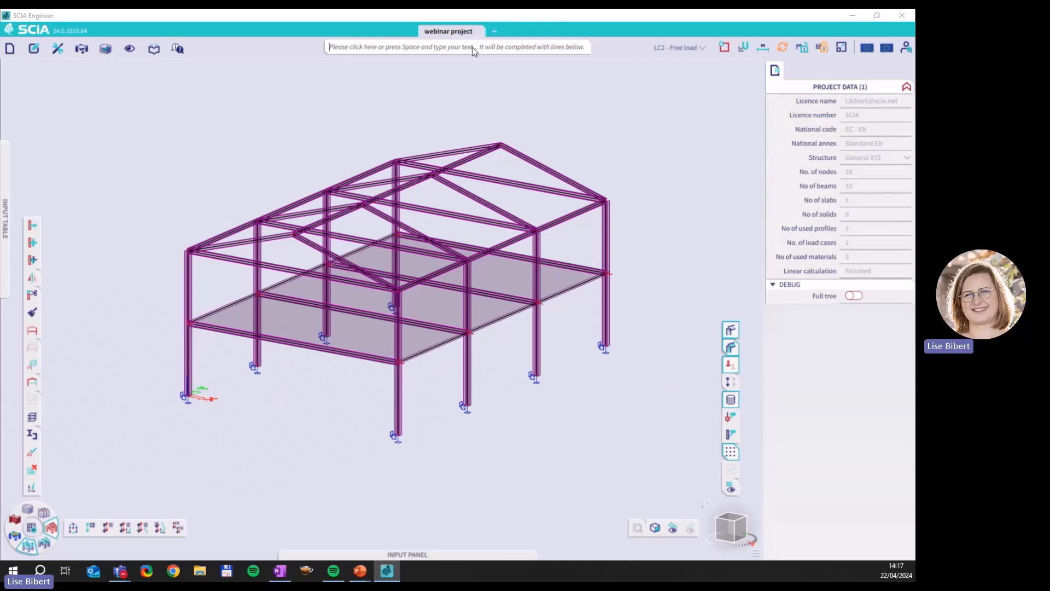
type("Catal")
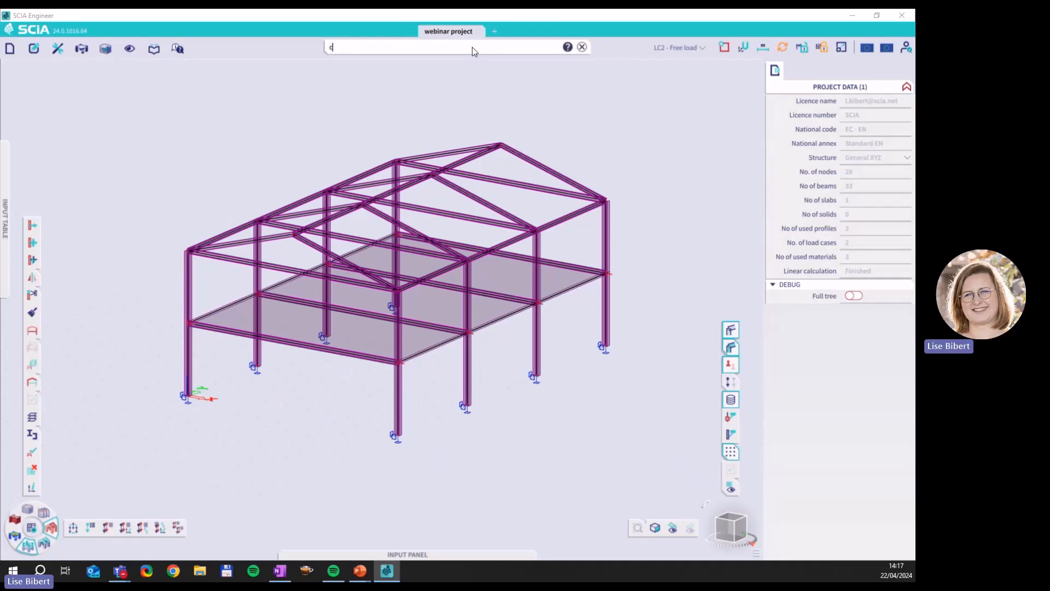
type("ogue blocks")
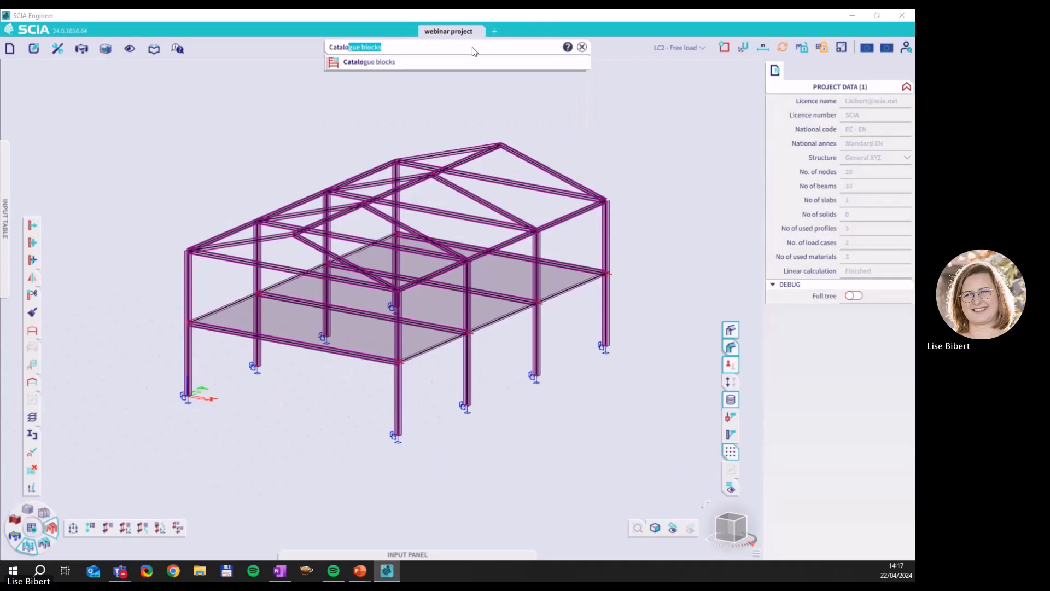
left_click(465, 63)
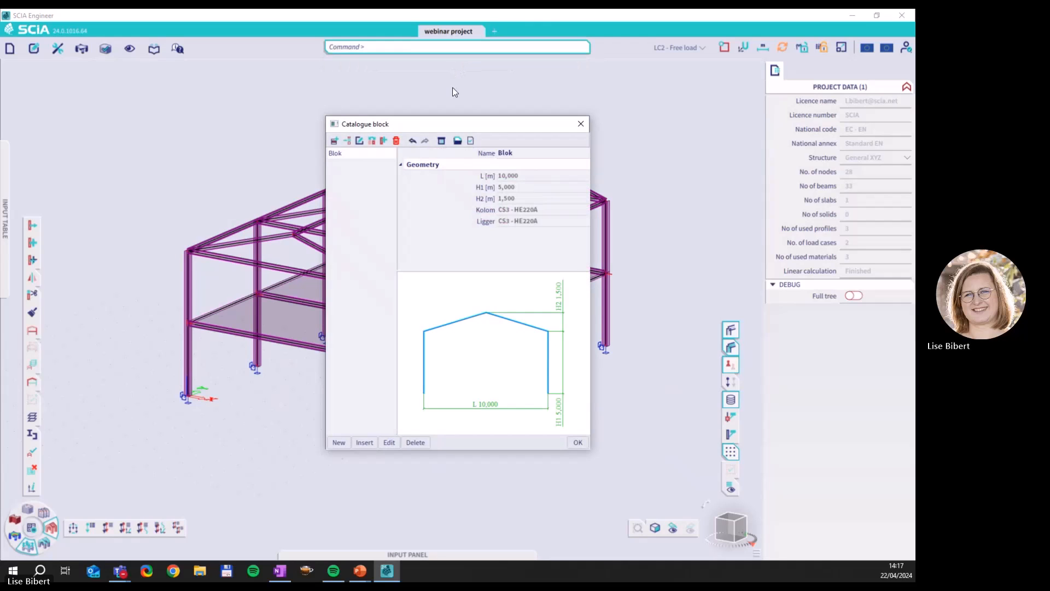
left_click(577, 442)
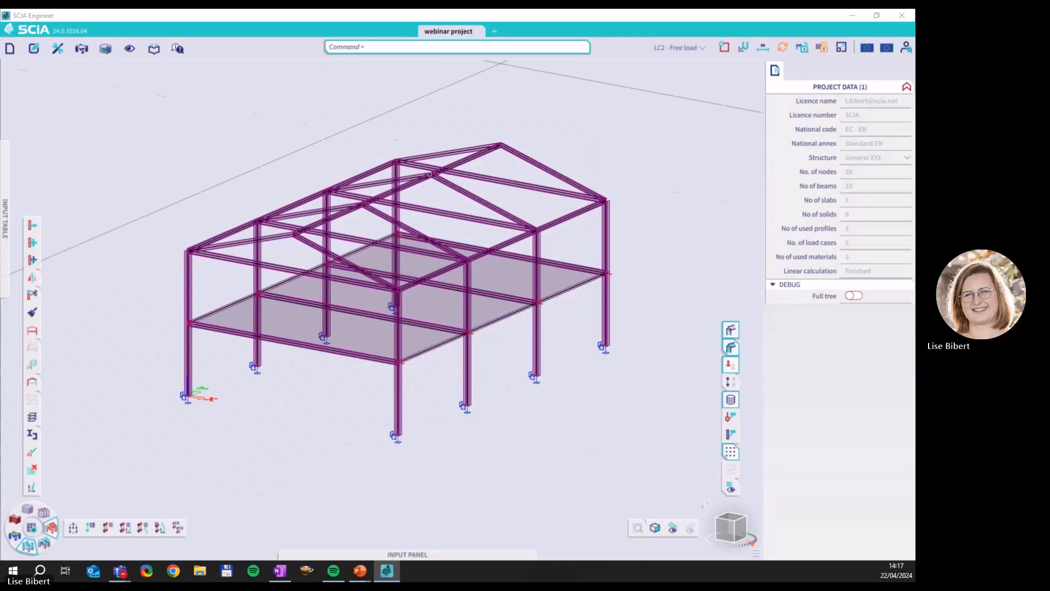
Redefine the block's insertion point to its ridge and place the frame about 13.7 m in front of the structure, aligned with its ridge.
scroll(292, 392, "down", 4)
middle_click_drag(243, 424, 357, 318)
scroll(308, 331, "up", 2)
scroll(308, 331, "up", 2)
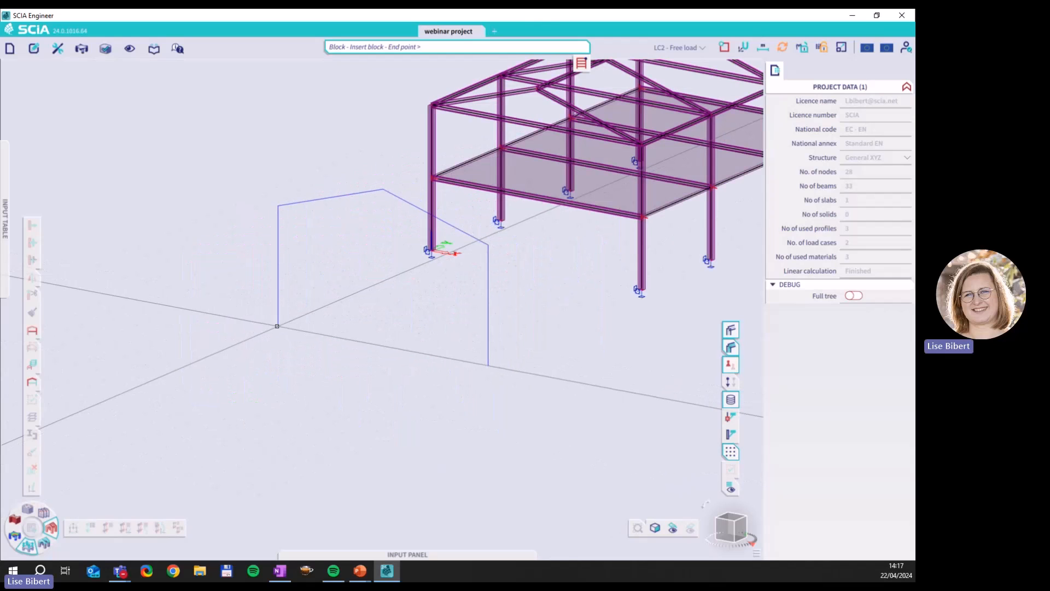
left_click(583, 64)
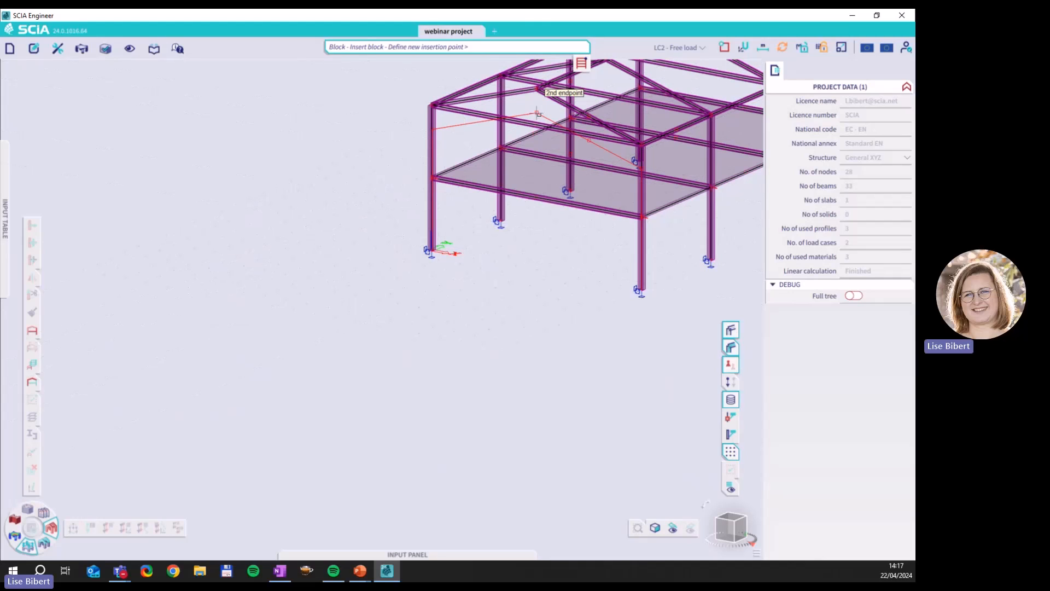
left_click(538, 113)
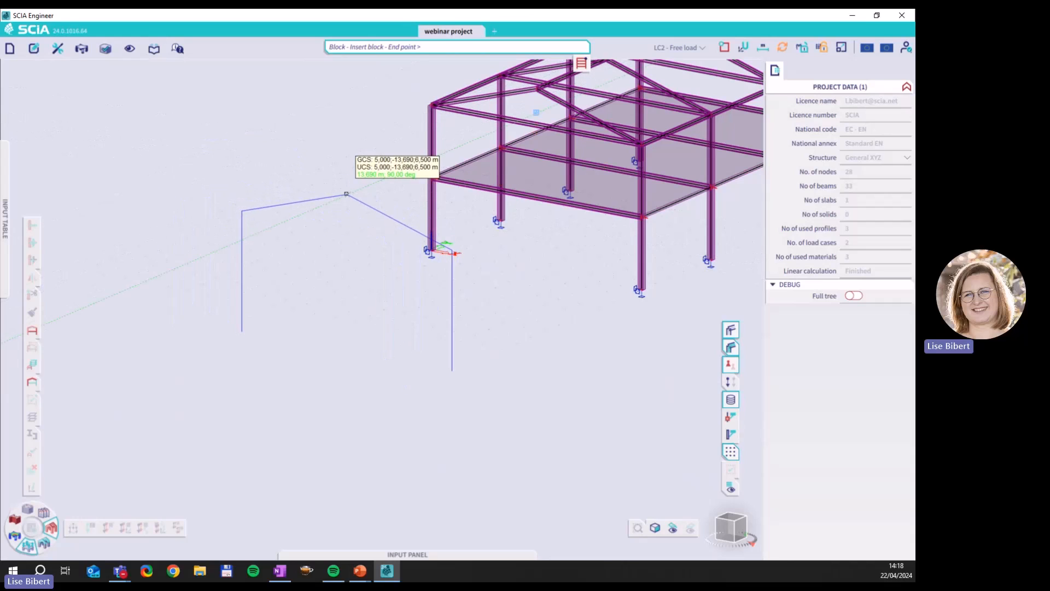
left_click(346, 193)
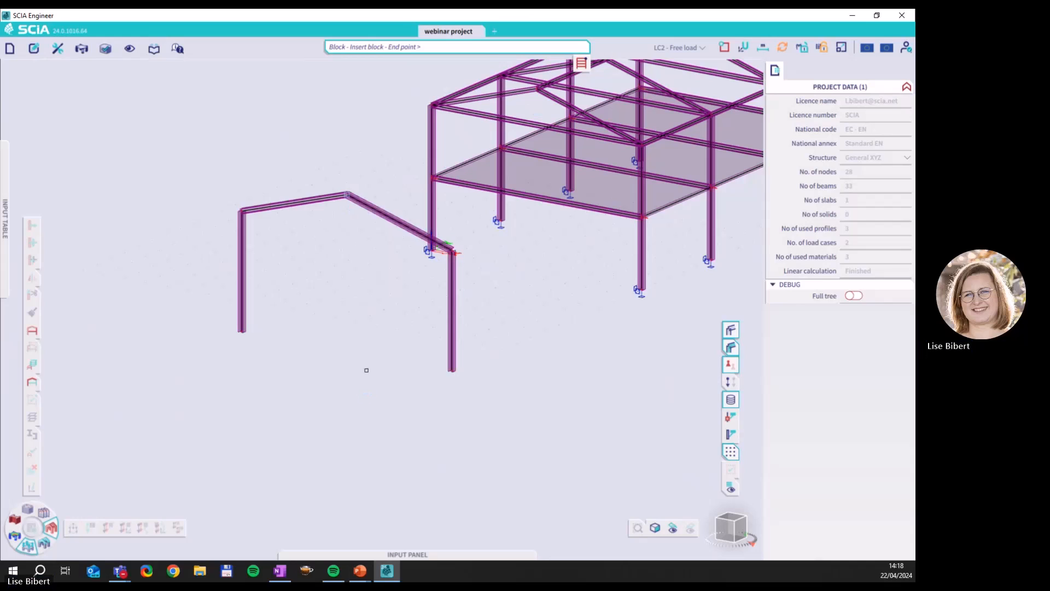
Enable Offset snapping with X set to 0 and Y set to 2 m.
left_click(724, 47)
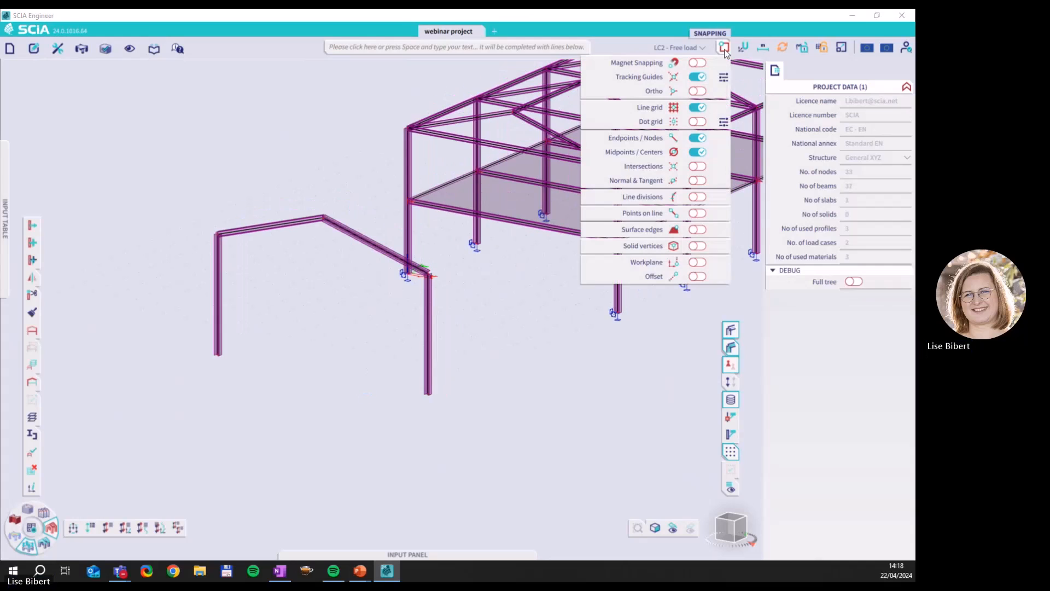
left_click(702, 278)
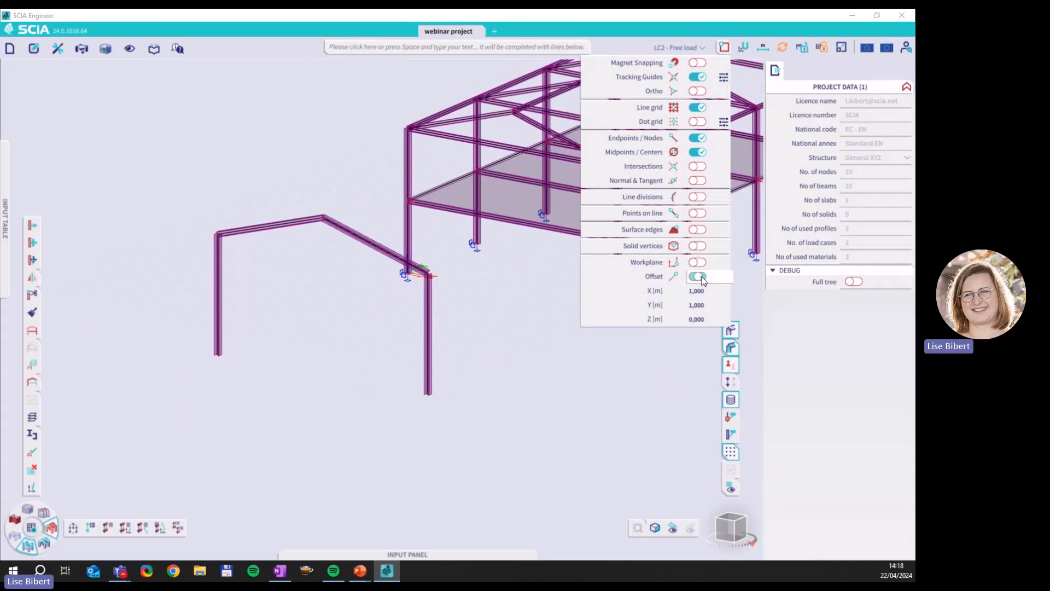
left_click(696, 291)
type("0")
left_click(696, 306)
type("2")
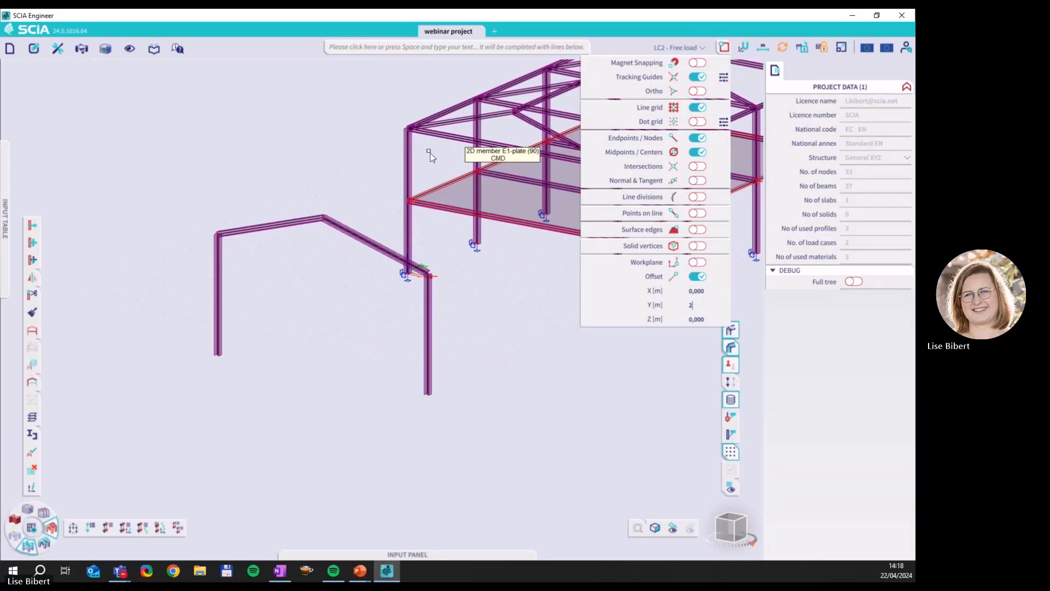
Add a 6 m beam along axis X, placed with the snap offset from the base of the new frame's front column.
left_click(426, 47)
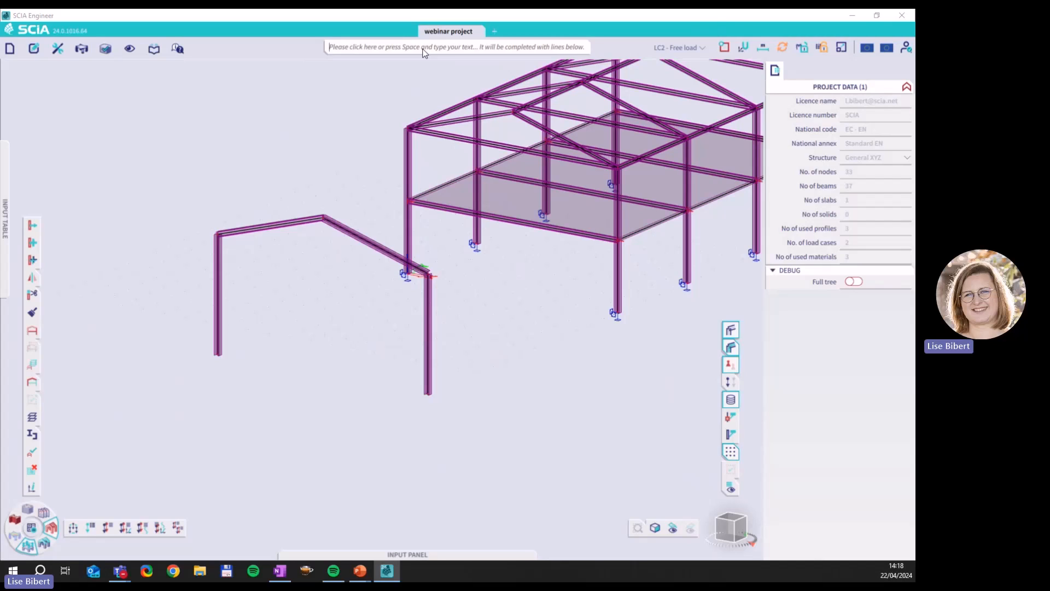
type("beam")
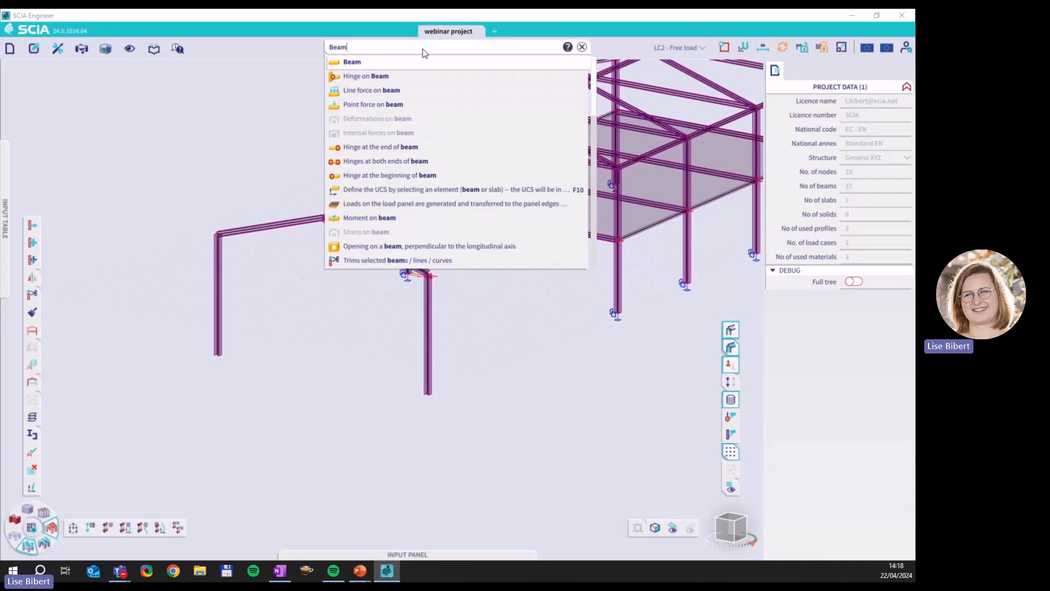
left_click(416, 65)
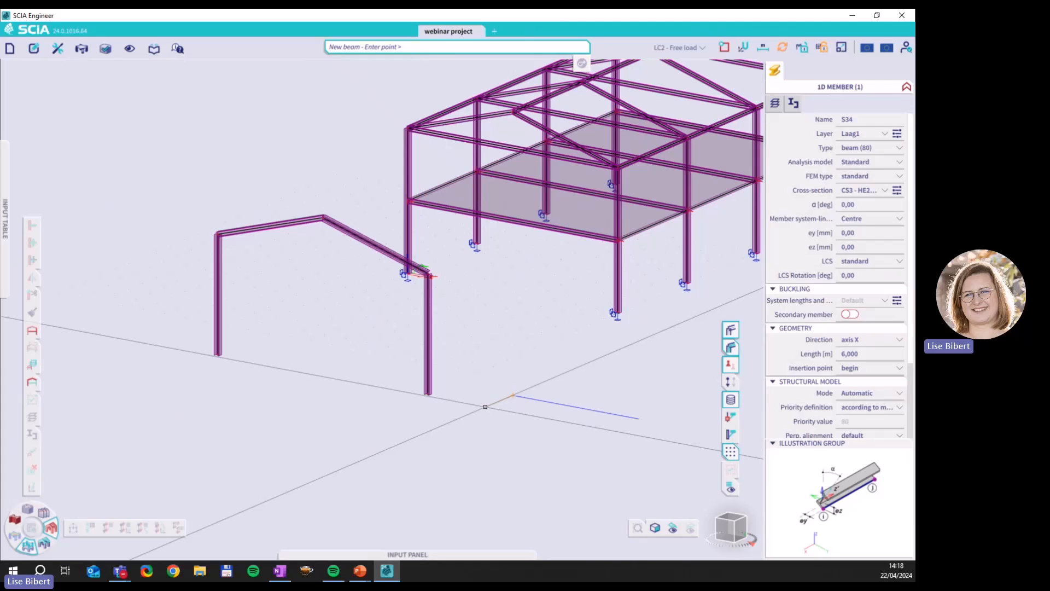
left_click(428, 392)
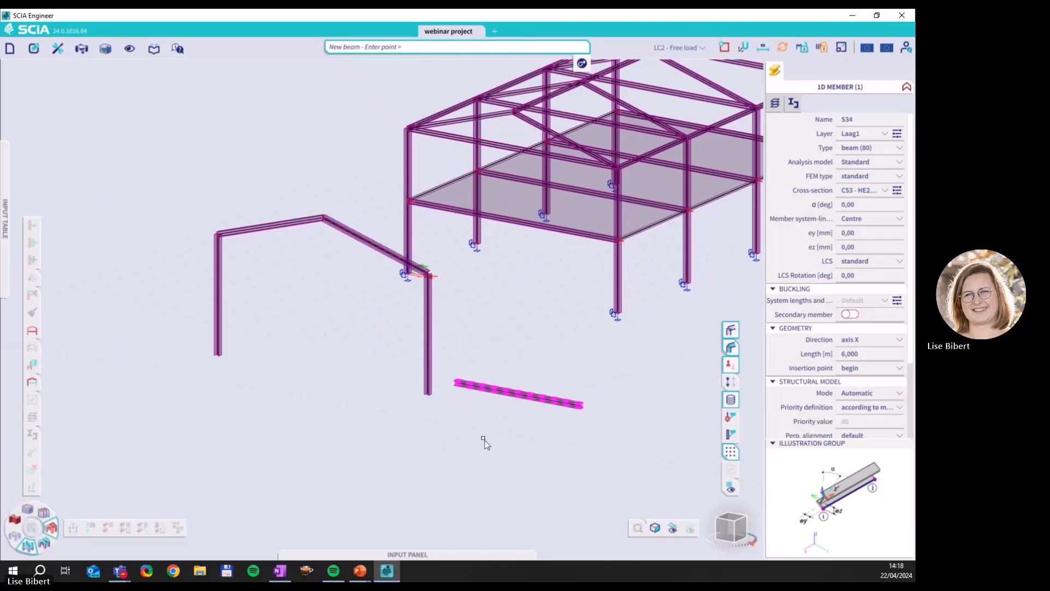
key("Escape")
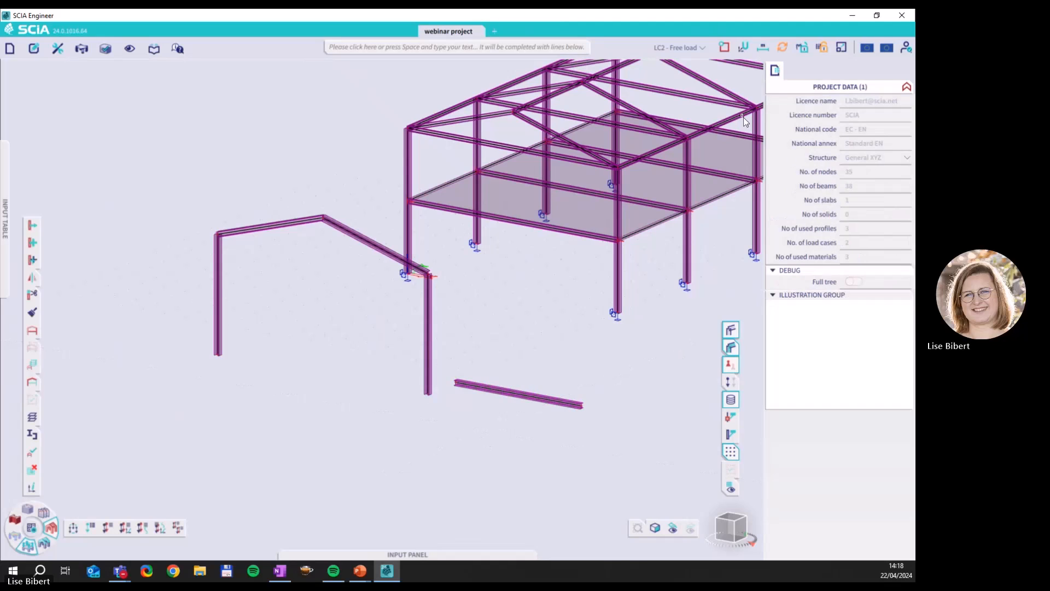
Replace Offset snapping with Workplane snapping and switch to the top view of the model.
left_click(724, 48)
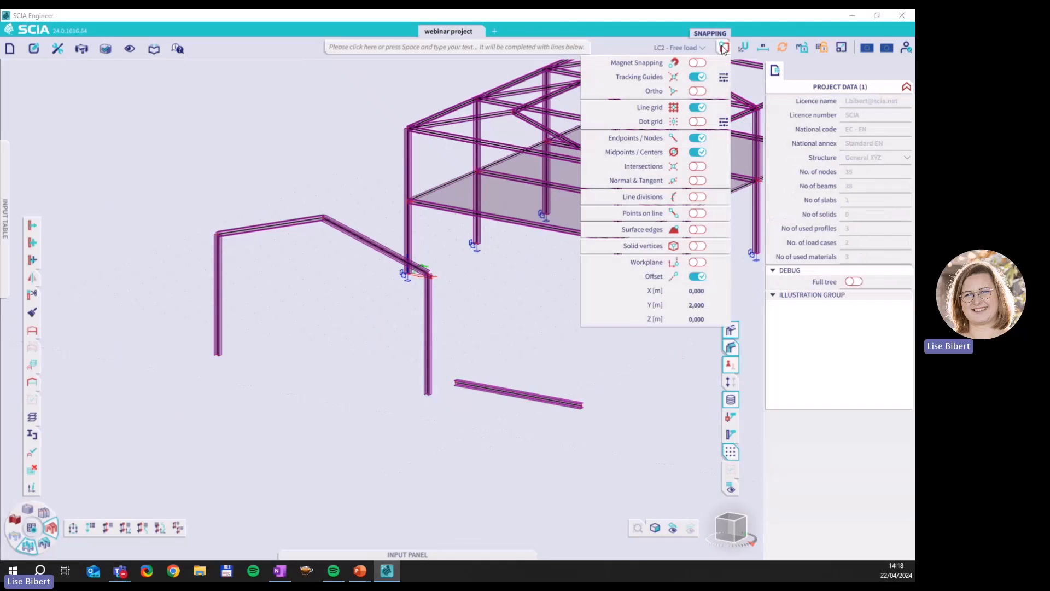
left_click(697, 276)
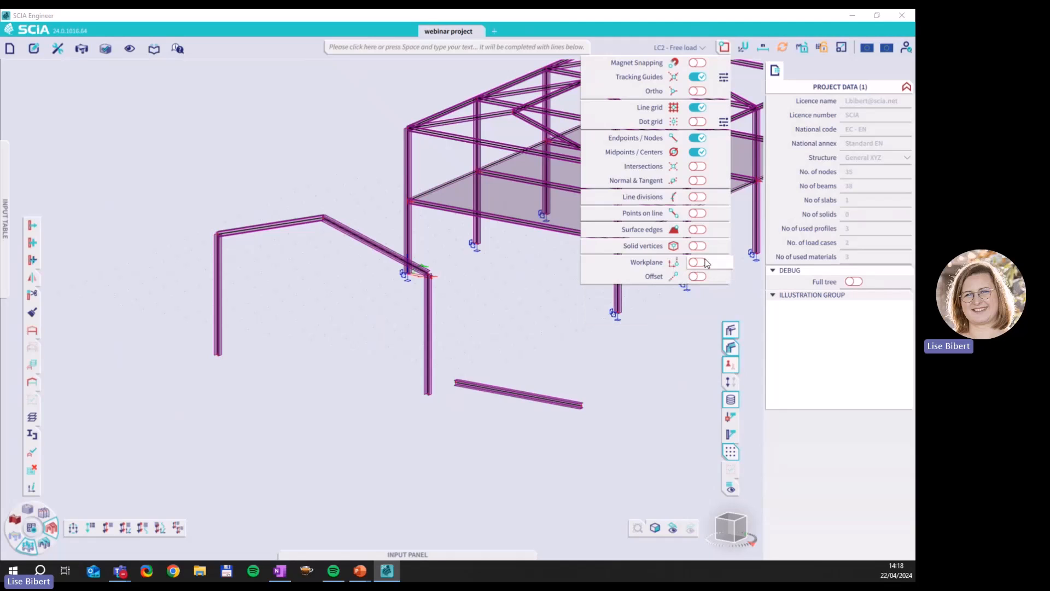
left_click(699, 263)
left_click(508, 306)
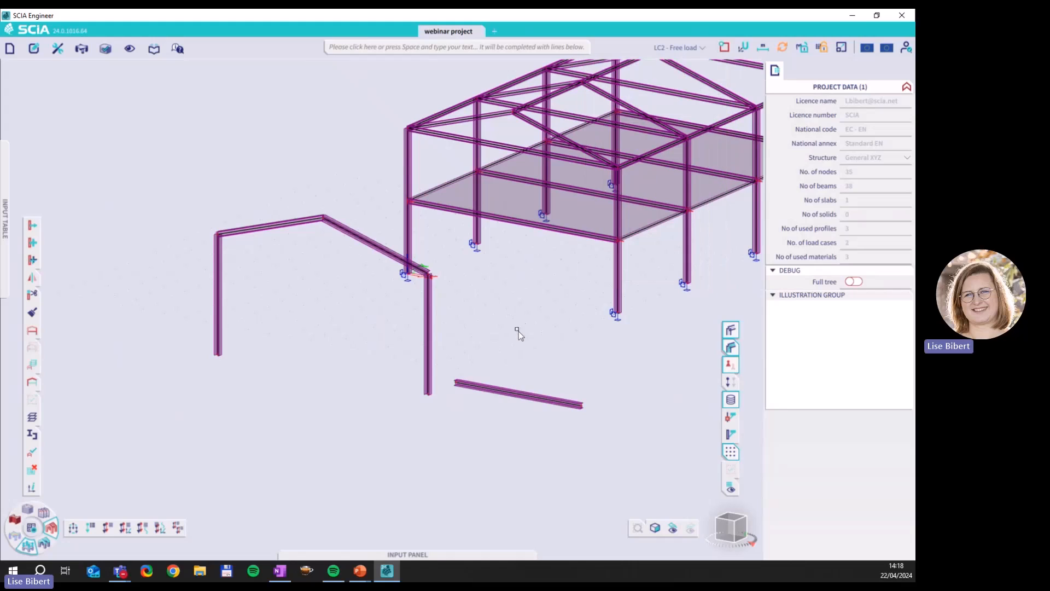
left_click(731, 520)
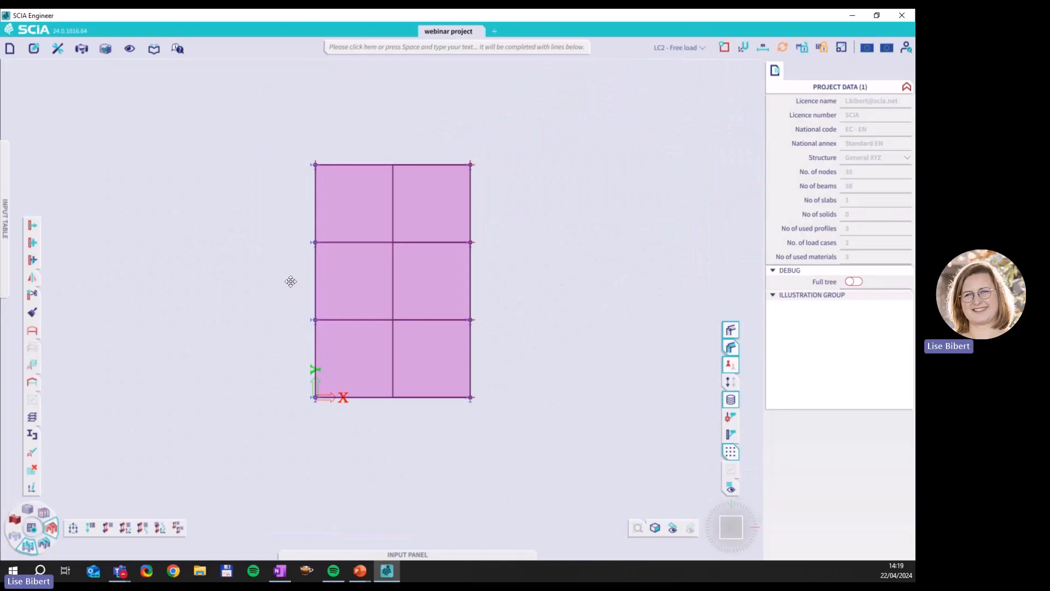
Create a 200 mm thick S 235 plate as a rectangular polygon through the hall's four outer corners, snapped onto the workplane at ground level.
scroll(368, 264, "up", 3)
scroll(362, 259, "down", 3)
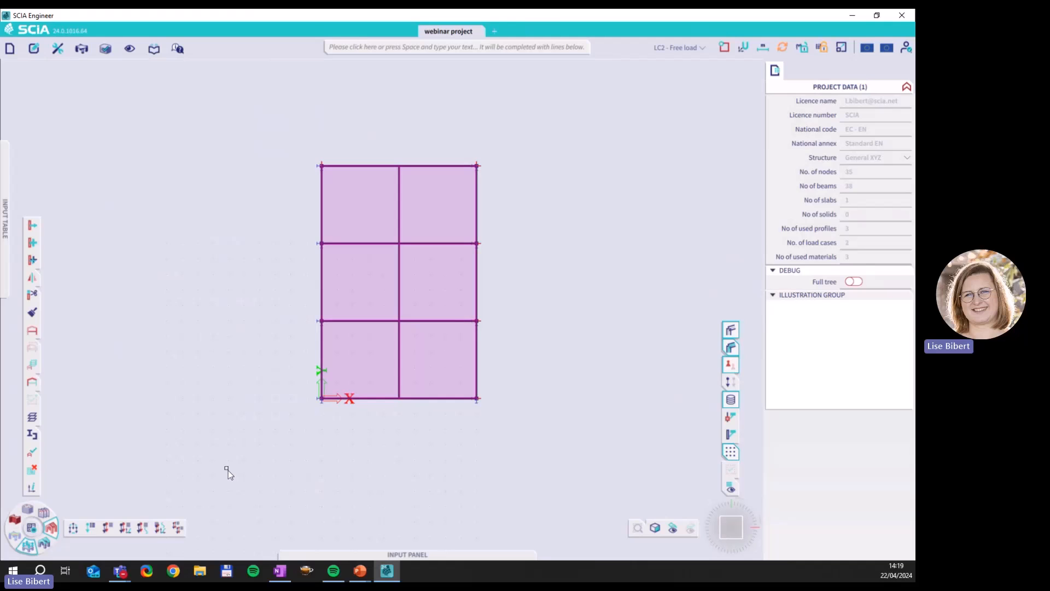
left_click(363, 47)
type("late")
left_click(365, 62)
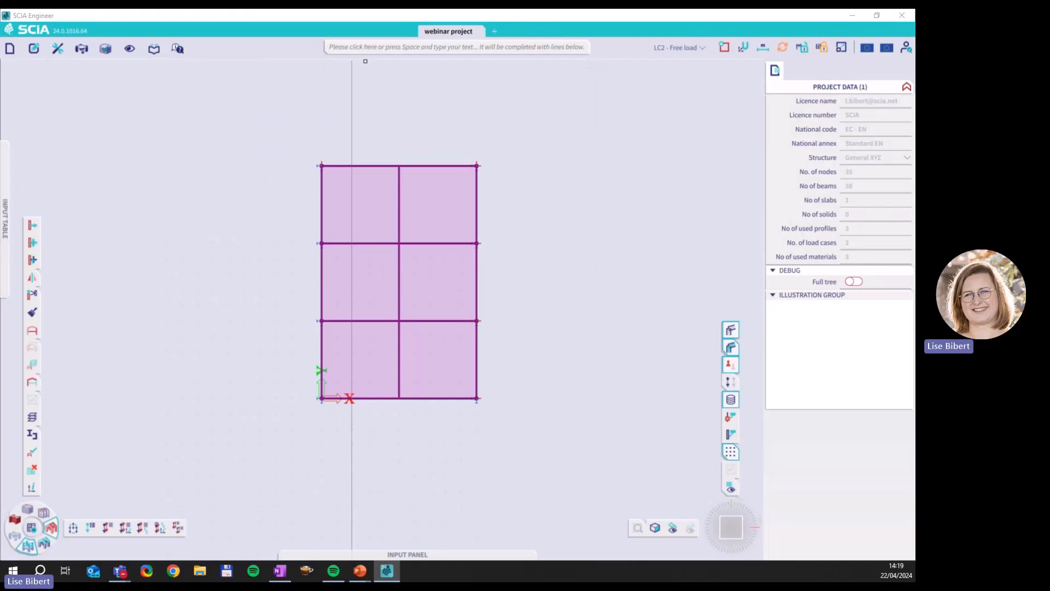
left_click(321, 165)
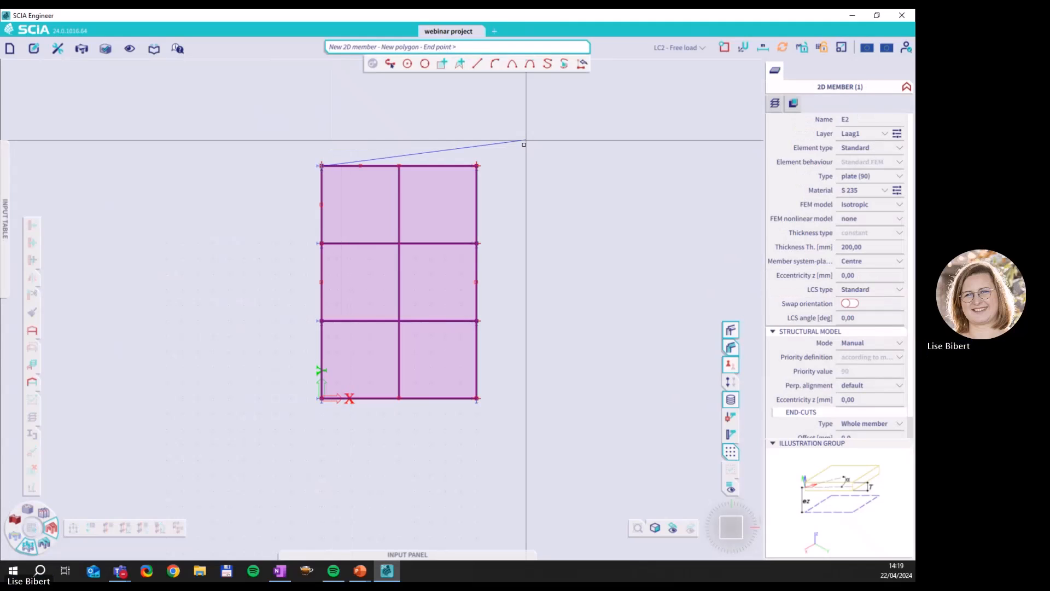
left_click(476, 165)
left_click(476, 397)
left_click(322, 399)
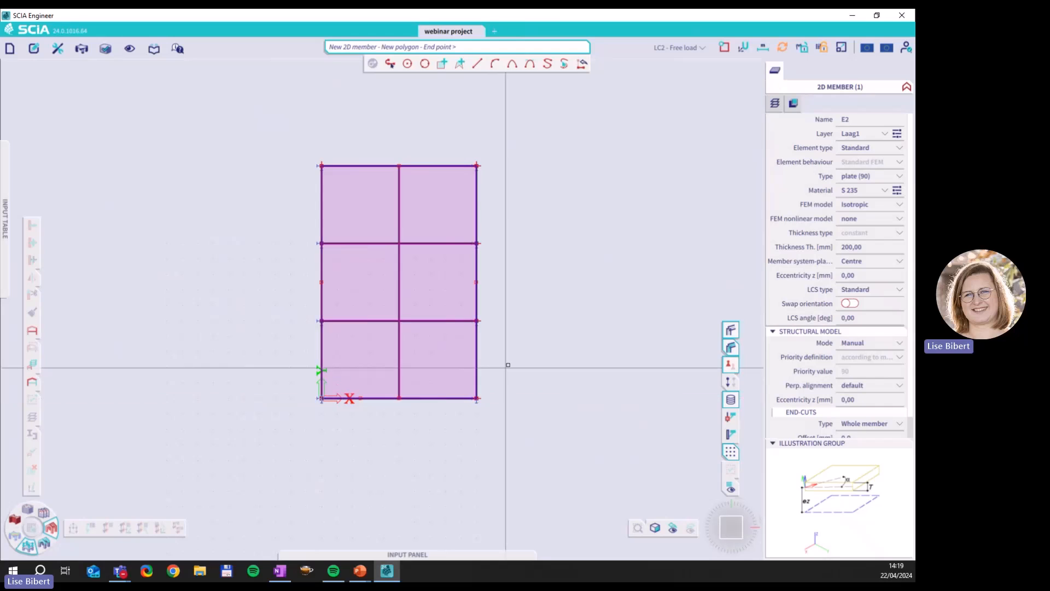
key("Escape")
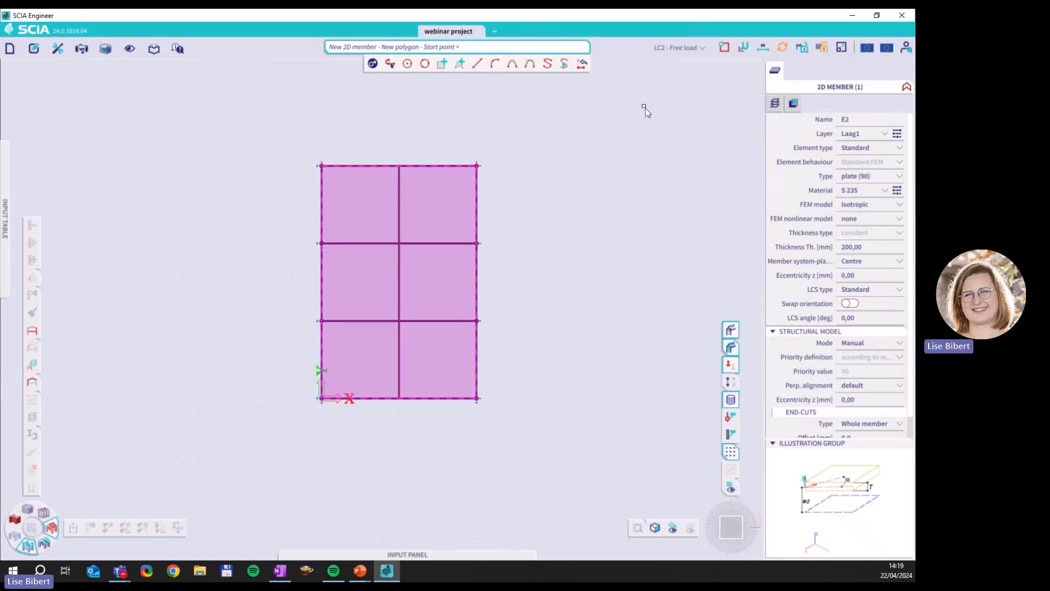
key("Escape")
Examine the new ground-level plate from a 3D view of the whole model, and clear the selection.
right_click_drag(600, 429, 546, 377, "ctrl")
scroll(363, 287, "up", 2)
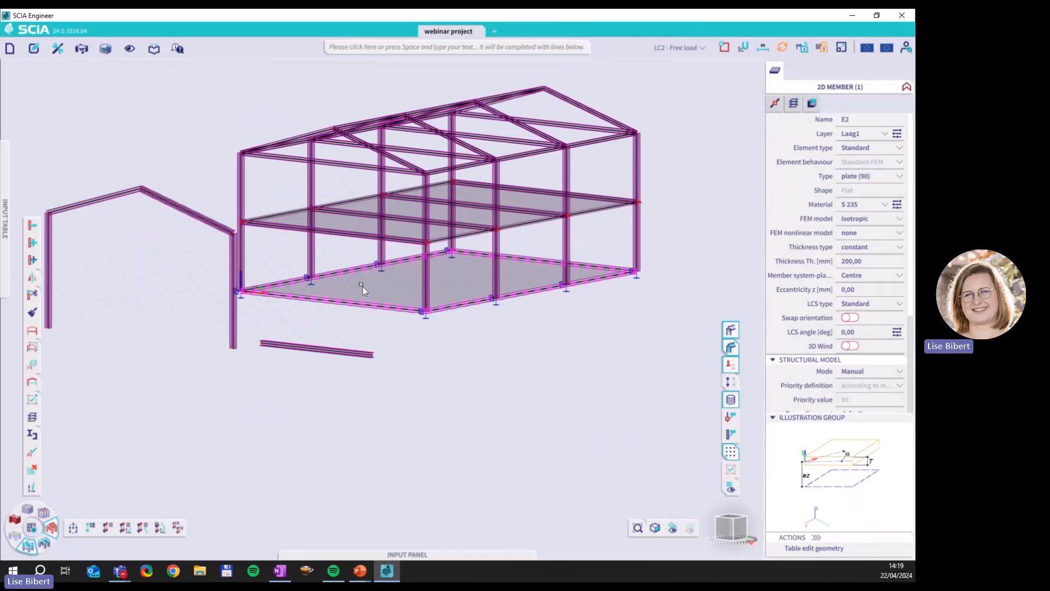
middle_click_drag(362, 287, 417, 304)
right_click_drag(449, 310, 296, 319, "ctrl")
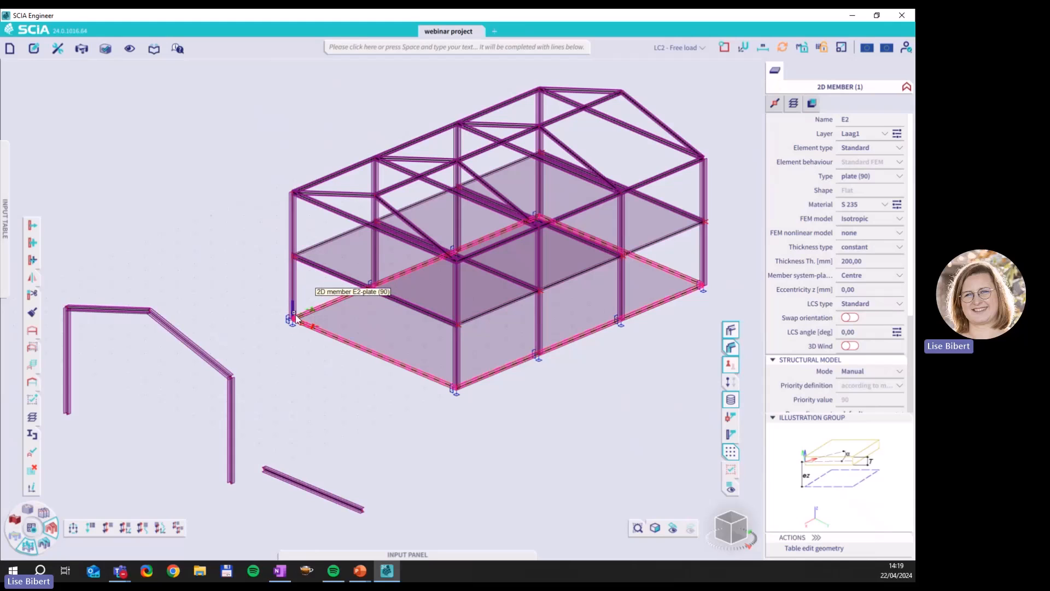
key("Escape")
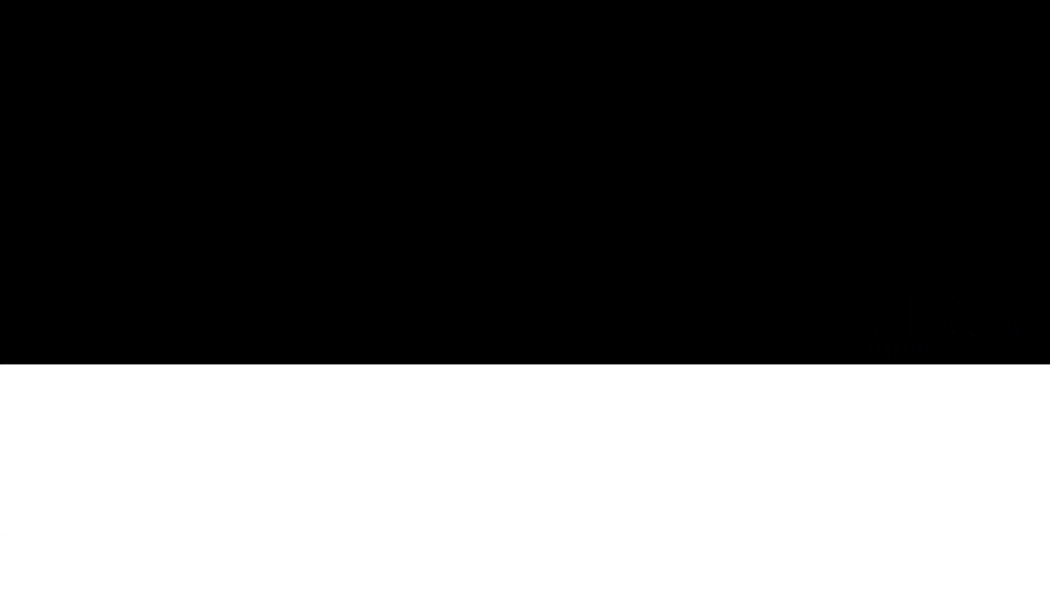